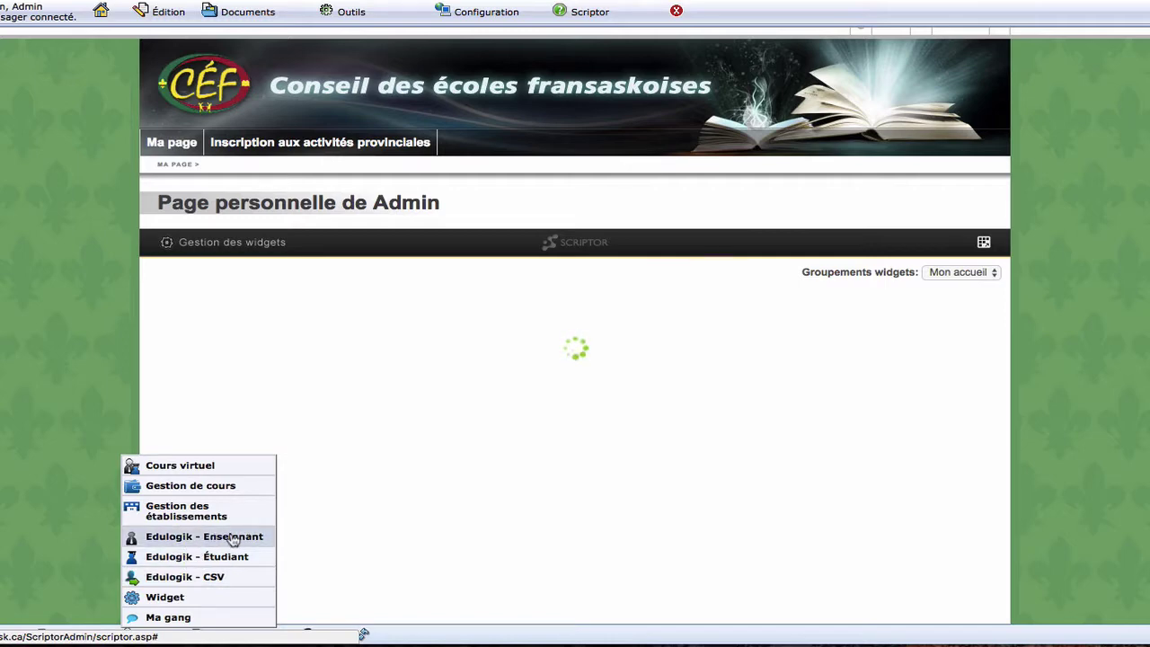
# Open the Edulogik teacher access management and add the second teacher whose surname begins with "Mu" to the selected teachers
pyautogui.click(231, 538)
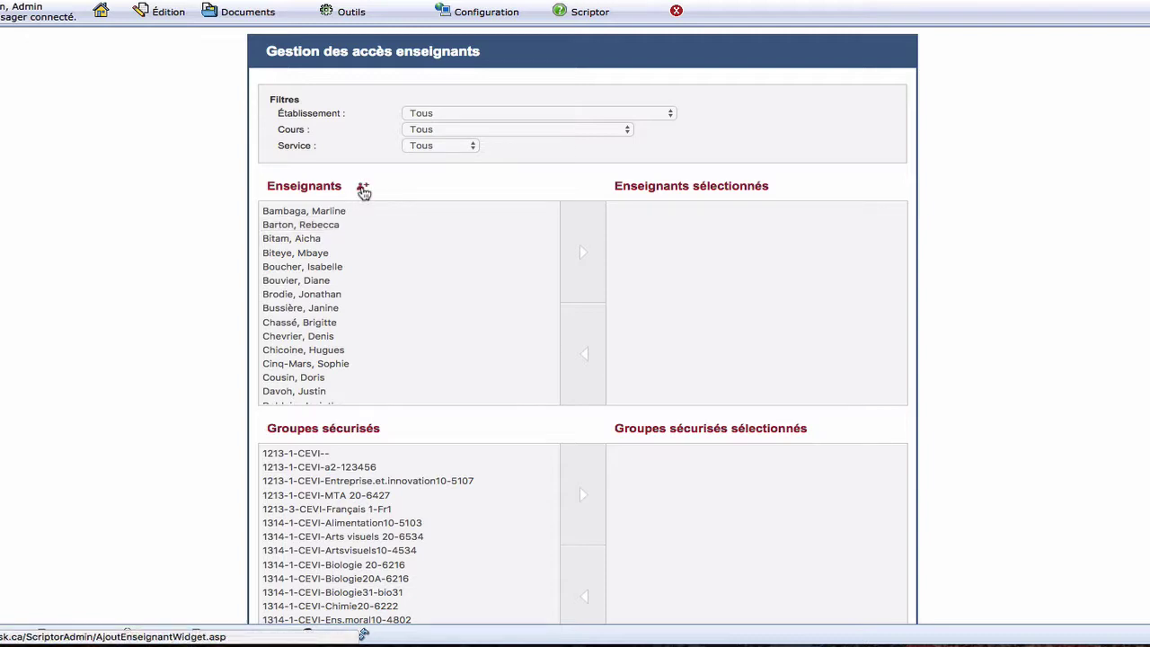
pyautogui.click(362, 186)
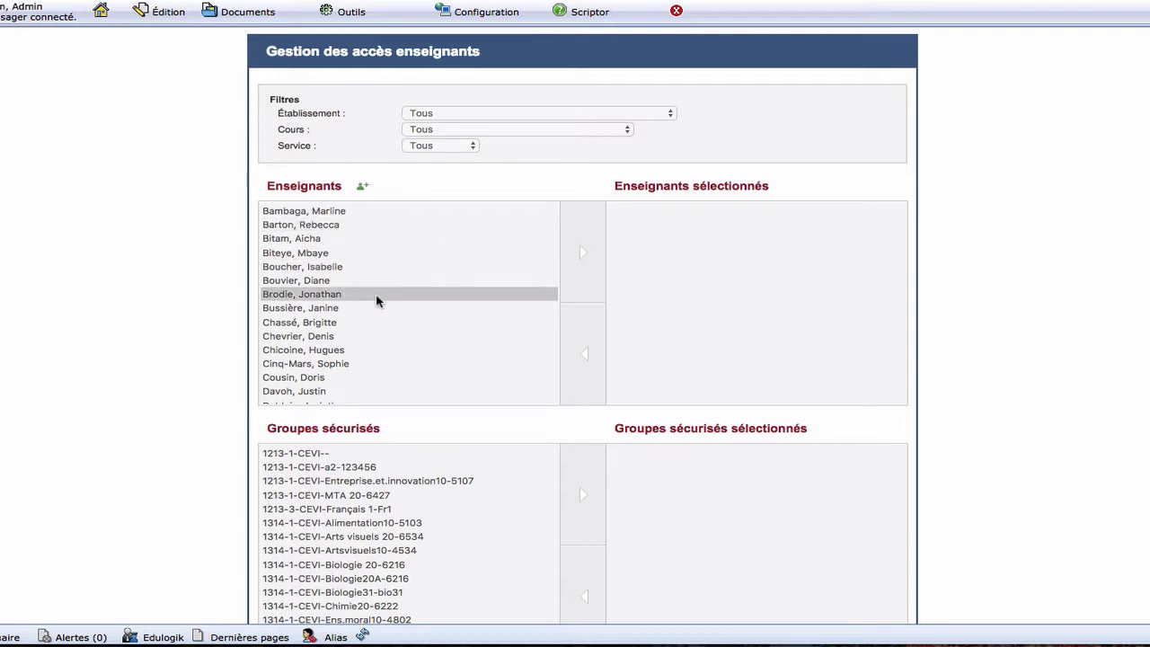
pyautogui.scroll(-3, 376, 293)
pyautogui.scroll(-10, 377, 301)
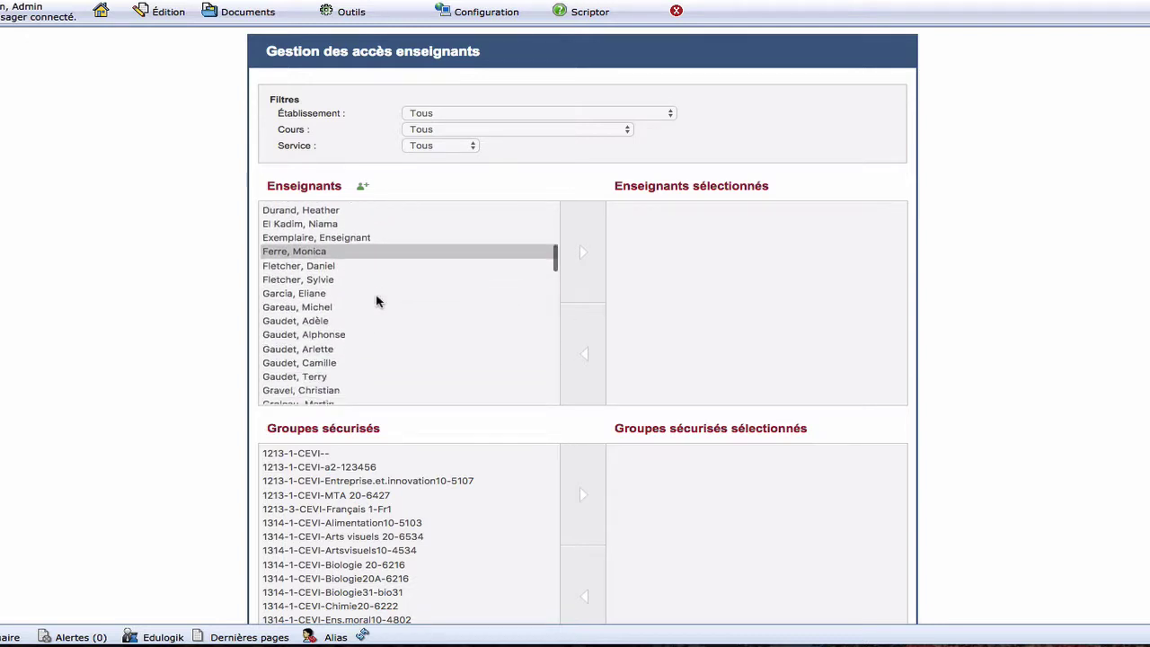
pyautogui.scroll(-5, 376, 301)
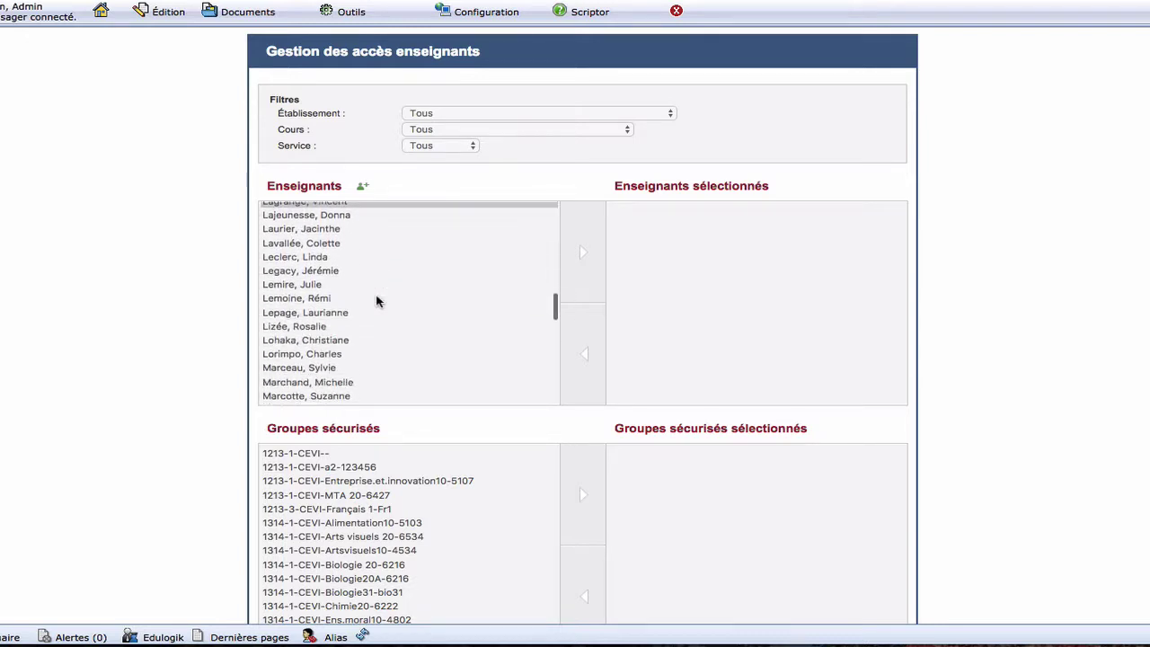
pyautogui.scroll(-5, 377, 301)
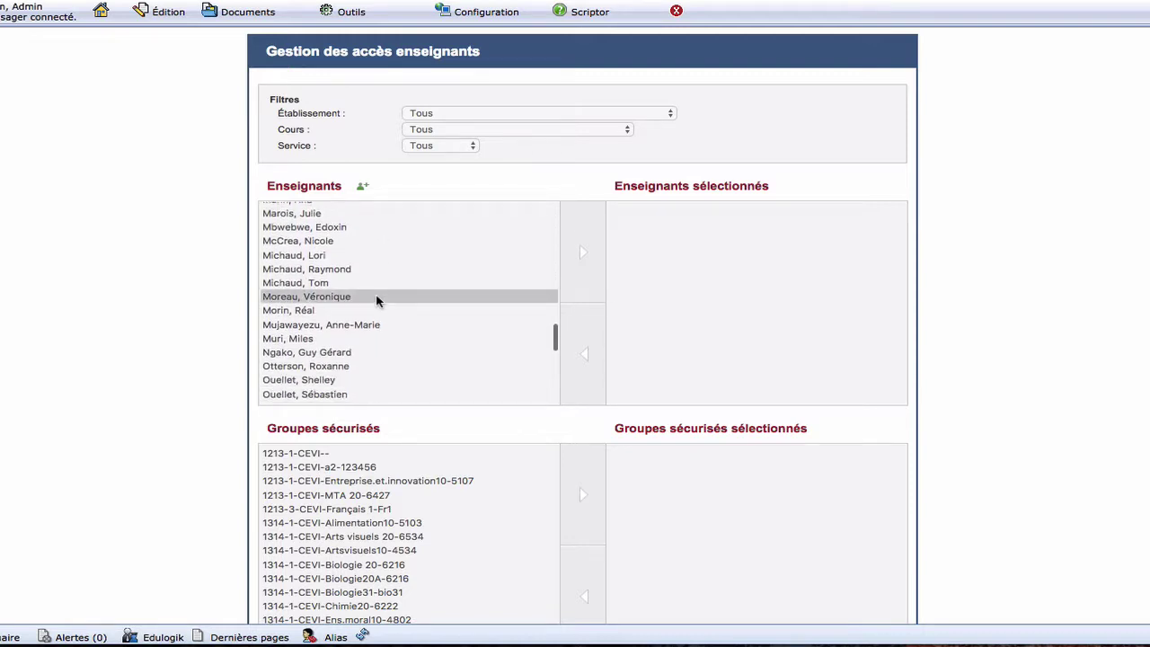
pyautogui.doubleClick(328, 339)
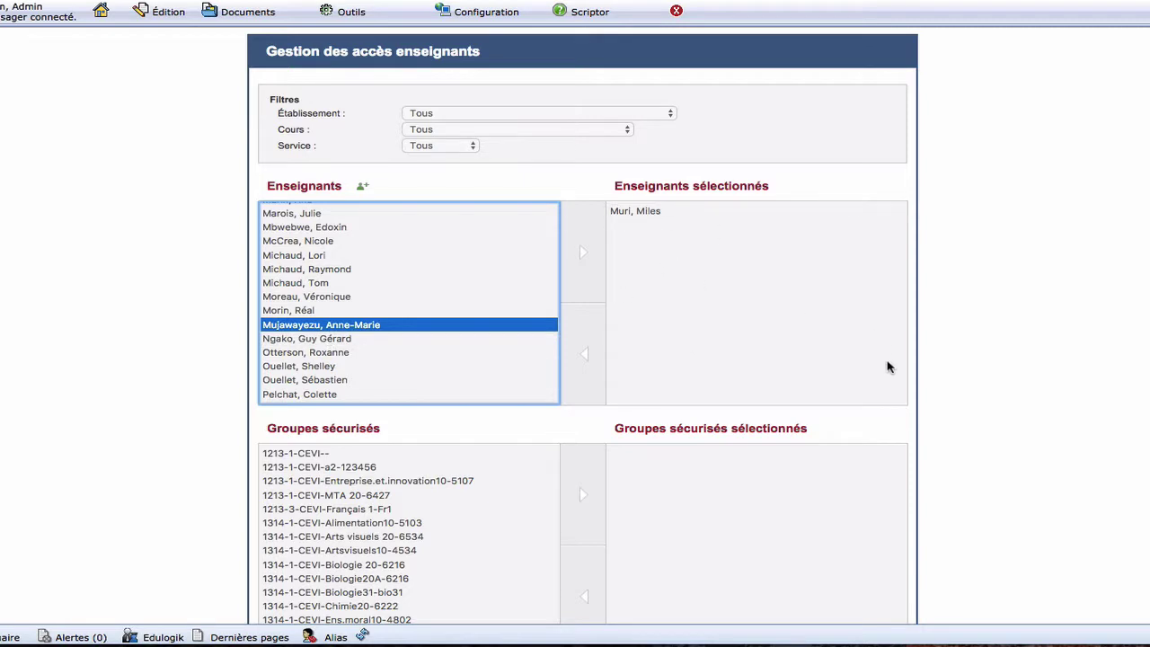
# Add the secure group 1718-1-CEVI-Philosophie20-12345 to the selected secure groups for the teacher
pyautogui.scroll(-5, 132, 409)
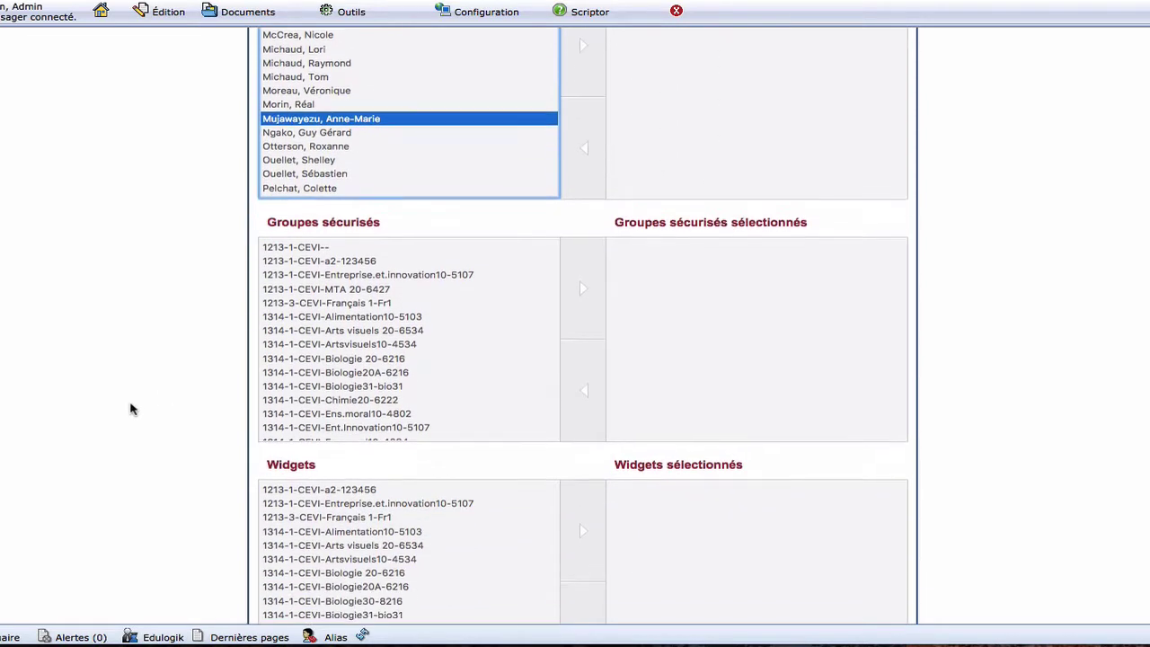
pyautogui.click(355, 373)
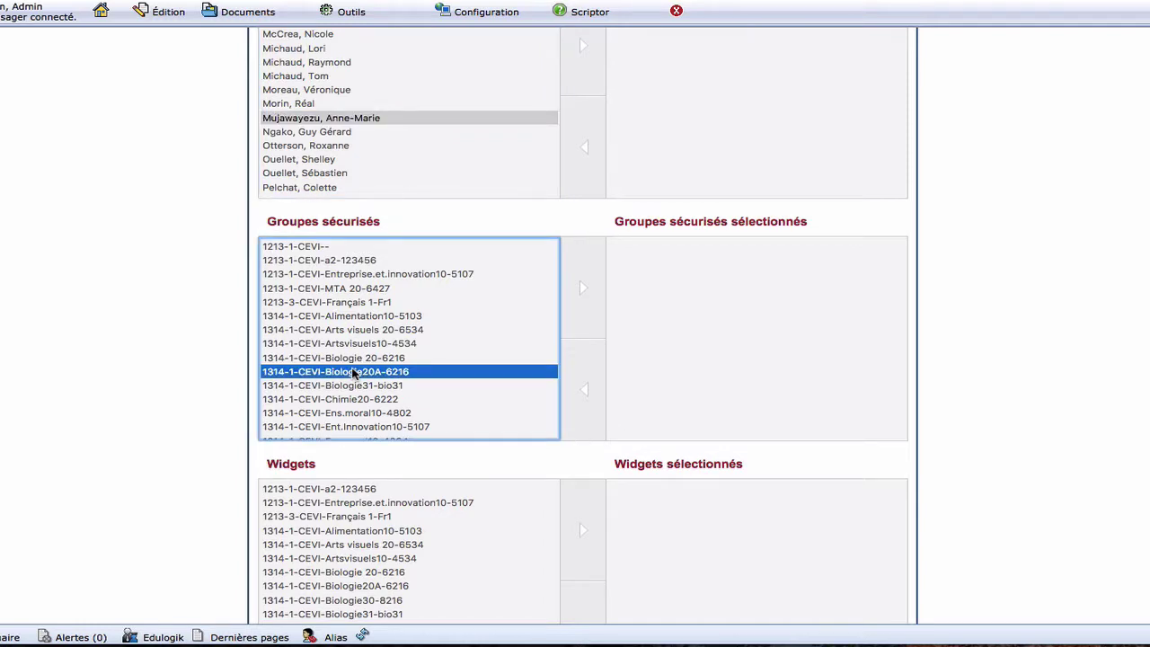
pyautogui.press('End')
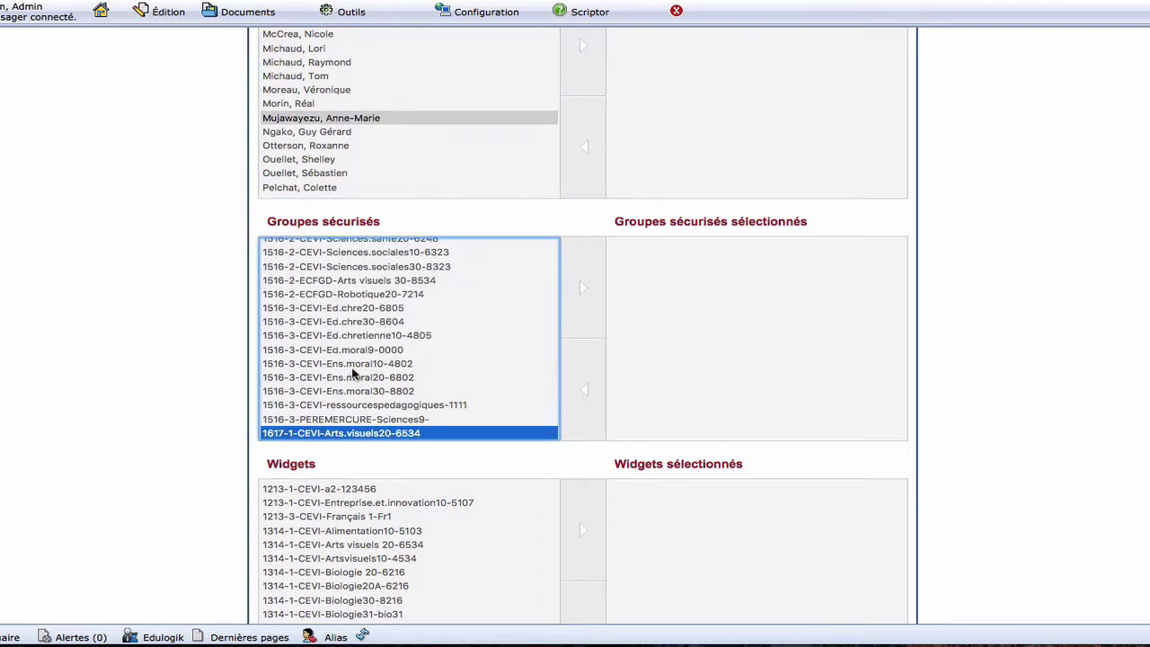
pyautogui.press('Down')
pyautogui.press('Down')
pyautogui.press('Down')
pyautogui.press('Down')
pyautogui.press('Down')
pyautogui.press('Down')
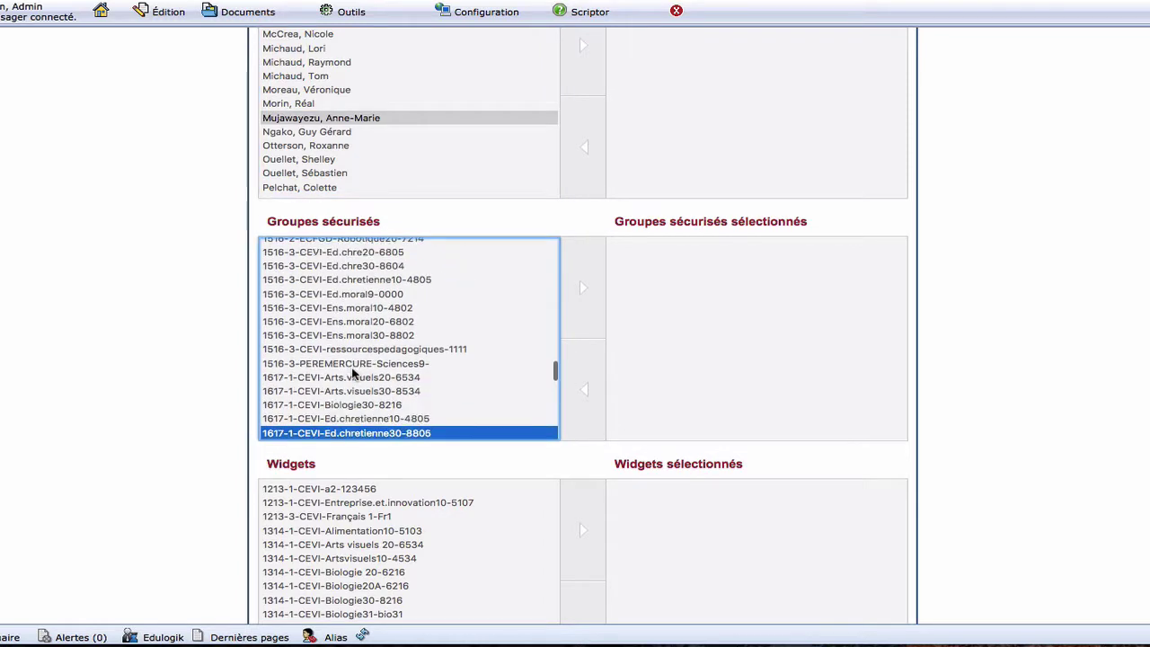
pyautogui.press('pagedown')
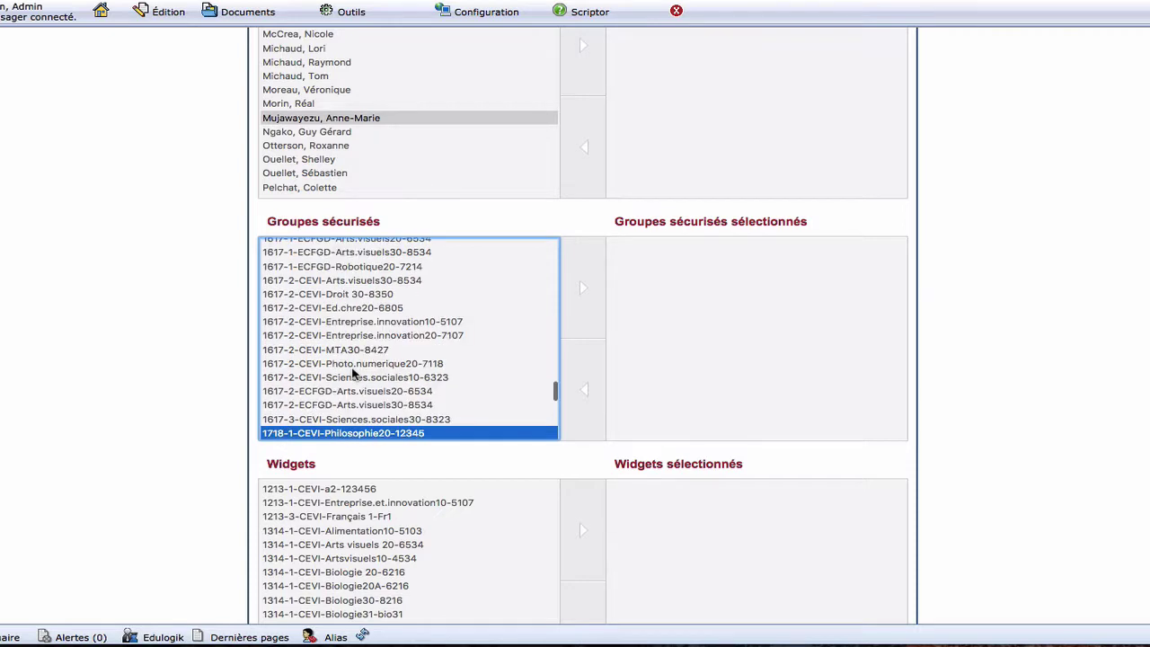
pyautogui.press('Down')
pyautogui.press('Up')
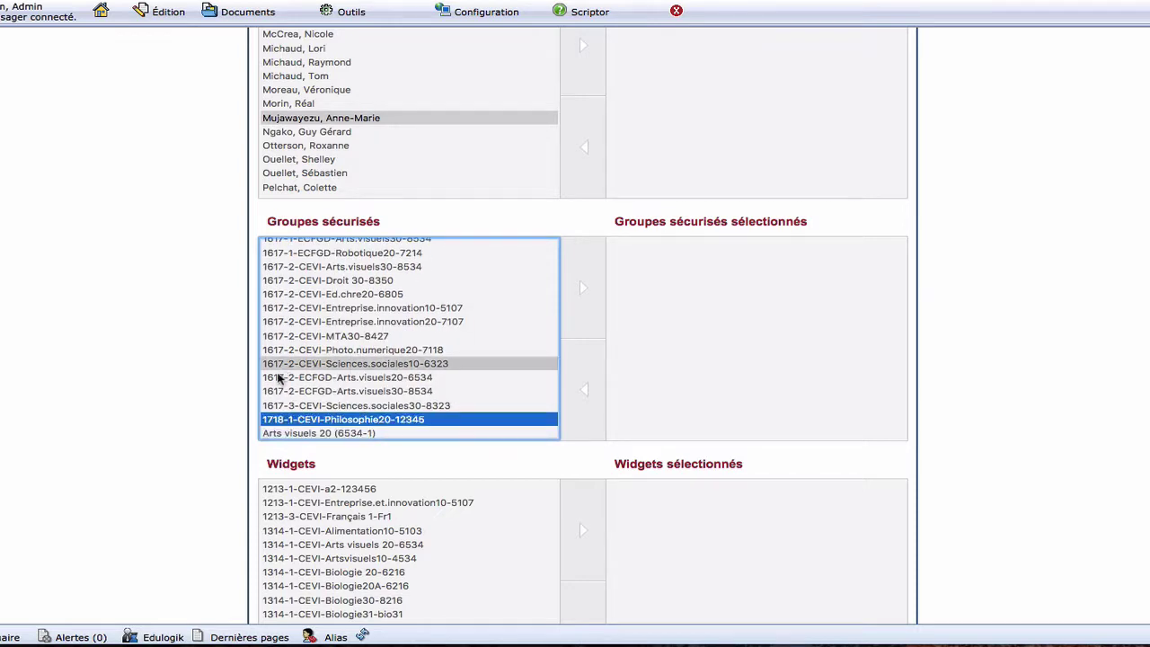
pyautogui.doubleClick(337, 421)
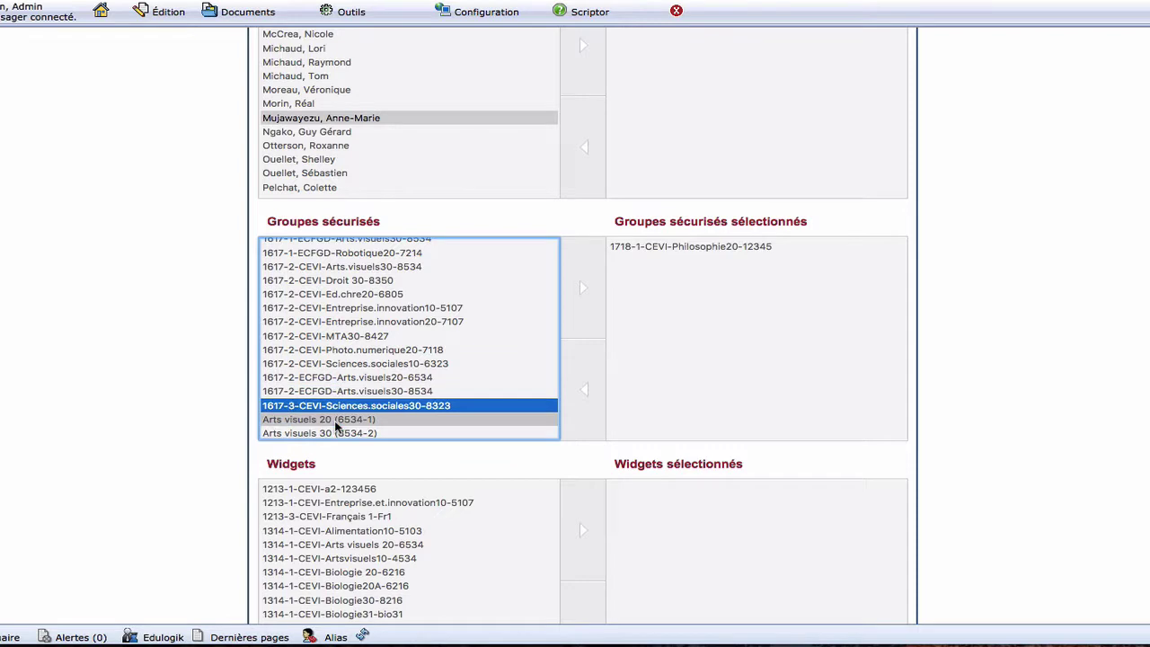
# Add the widget 1718-1-CEVI-Philosophie20-12345 to the selected widgets for the teacher
pyautogui.scroll(-3, 108, 492)
pyautogui.click(327, 489)
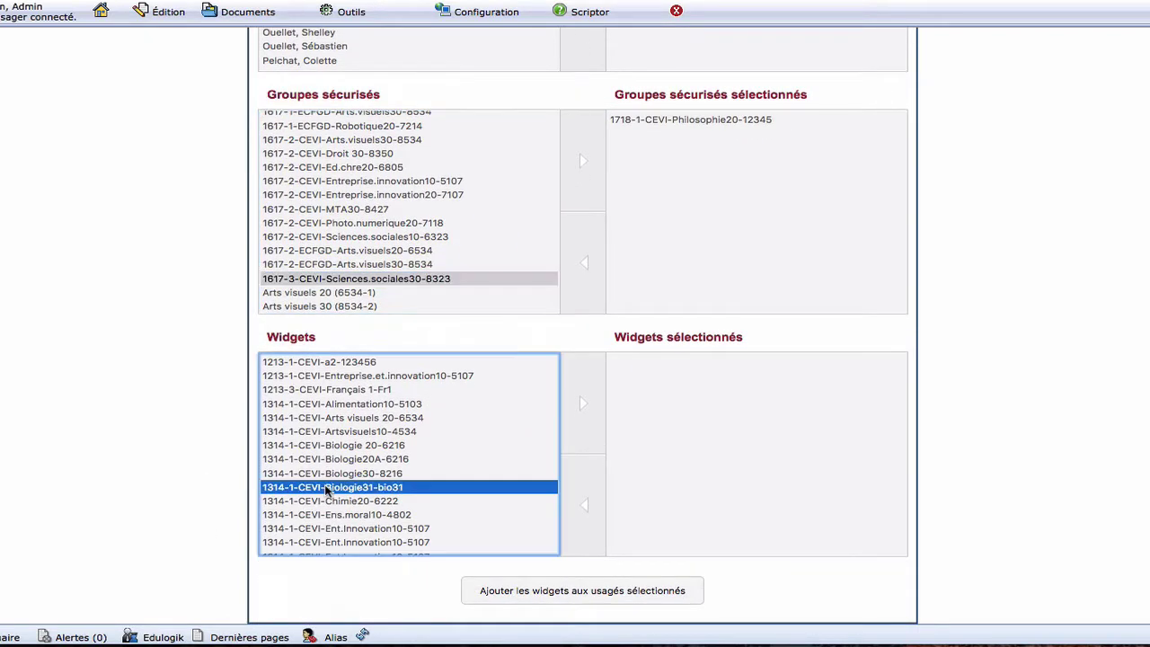
pyautogui.press('End')
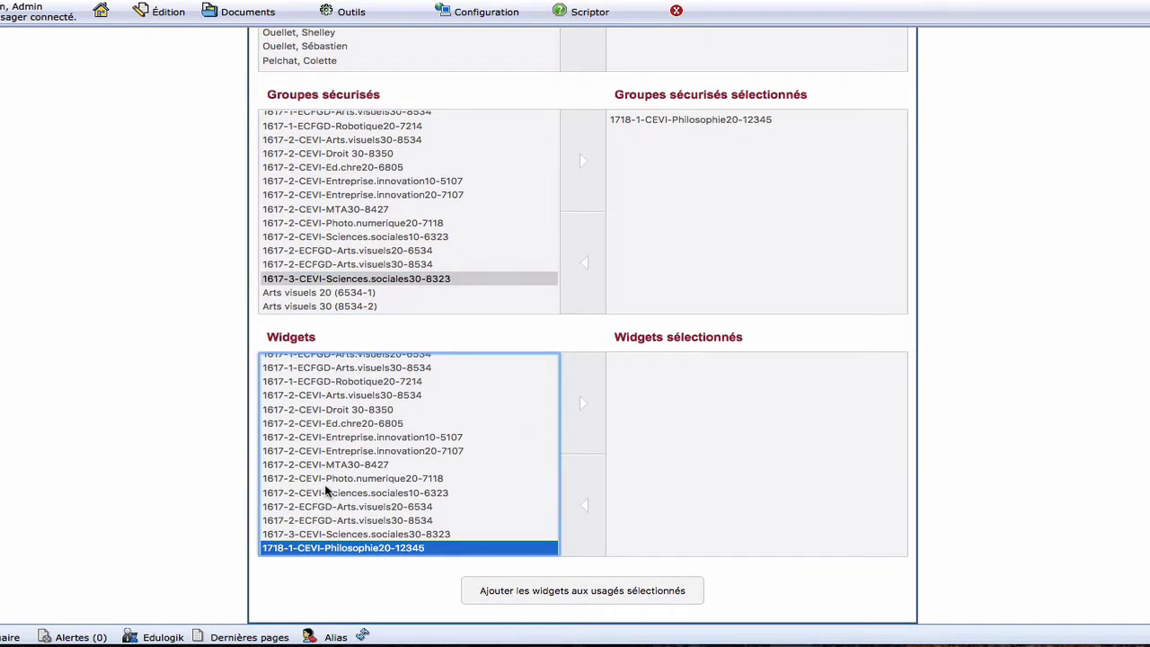
pyautogui.doubleClick(373, 547)
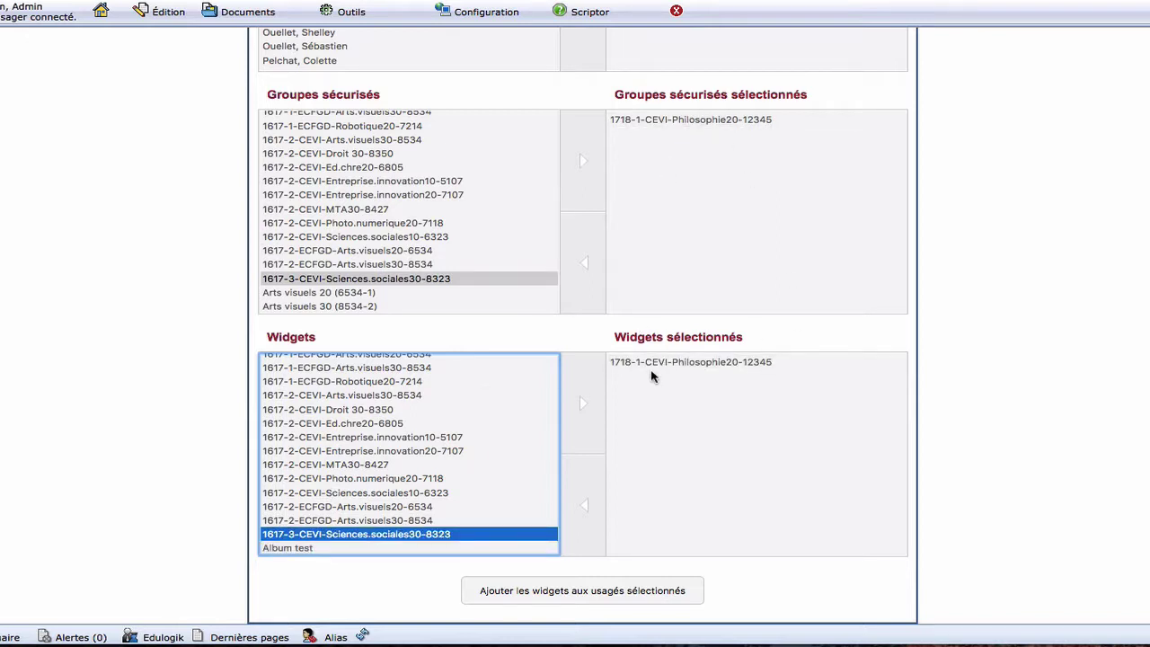
# Review the teacher, group and widget selections, assign the widget to the selected teacher and dismiss the confirmation message
pyautogui.scroll(5, 984, 191)
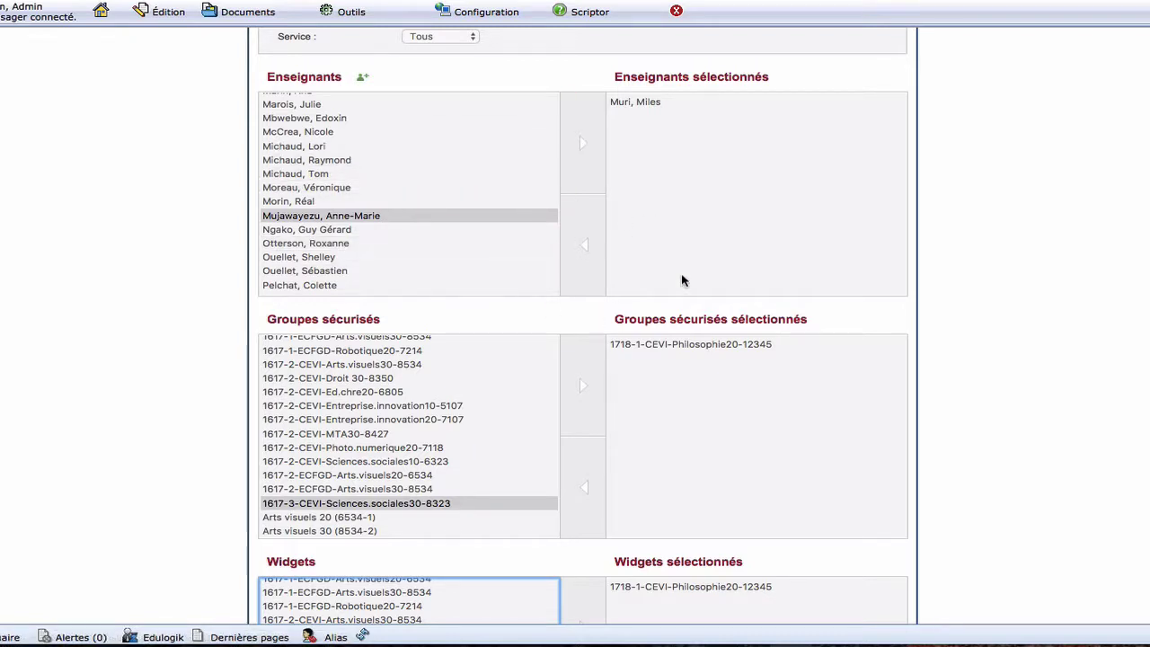
pyautogui.scroll(-2, 977, 346)
pyautogui.scroll(-3, 976, 346)
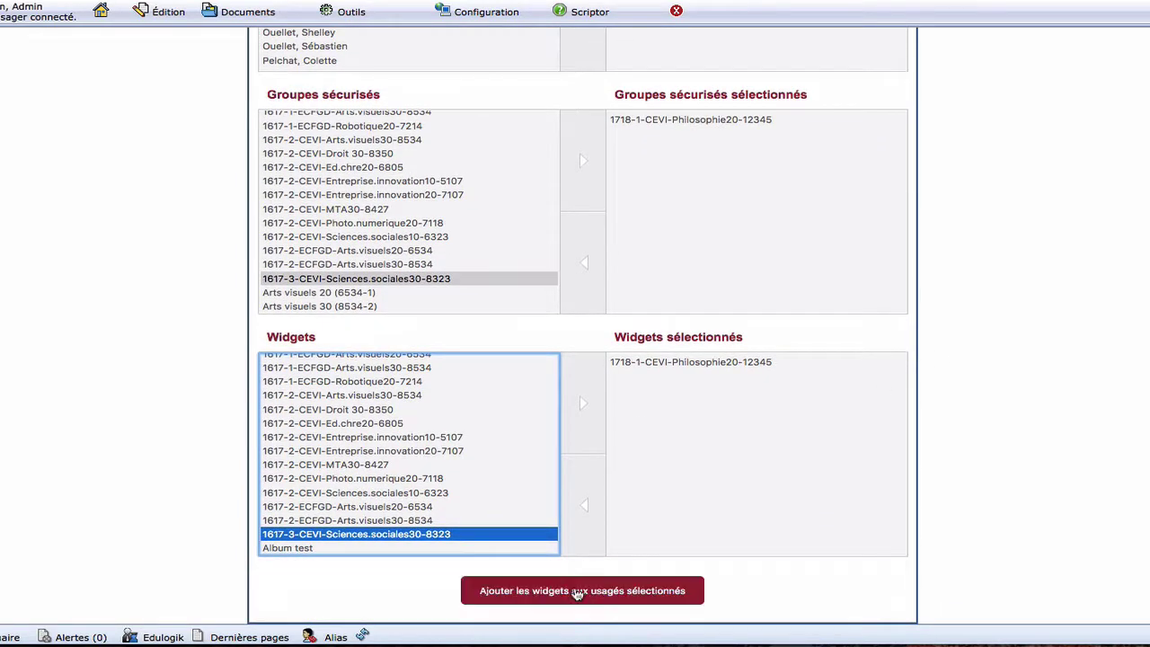
pyautogui.click(643, 595)
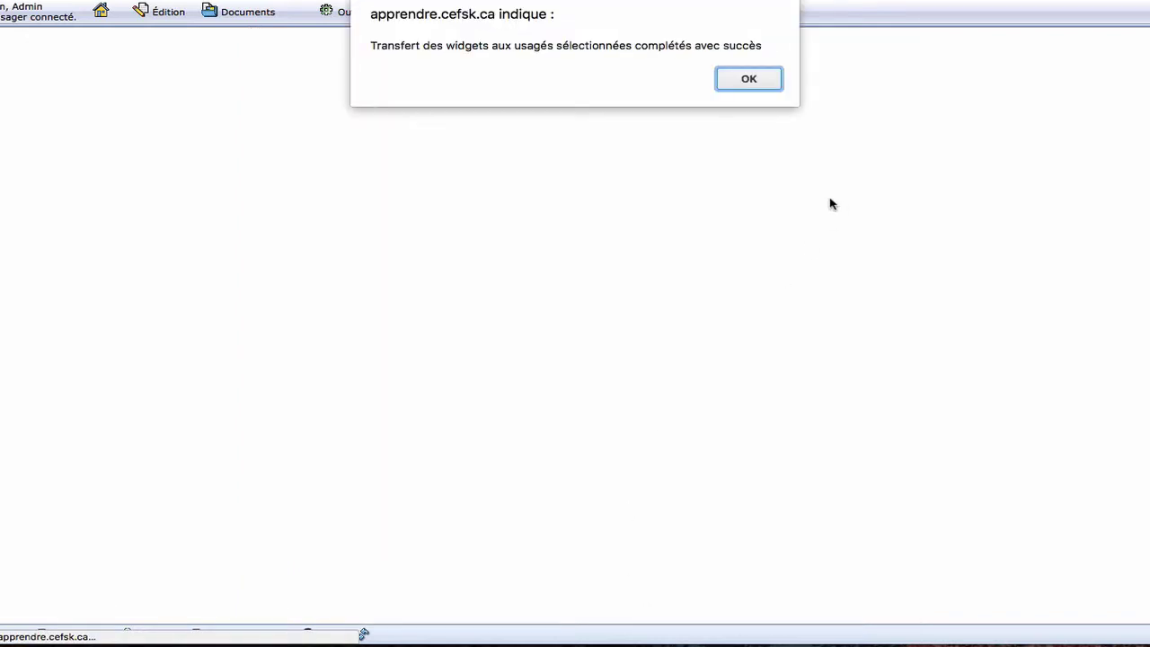
pyautogui.click(762, 83)
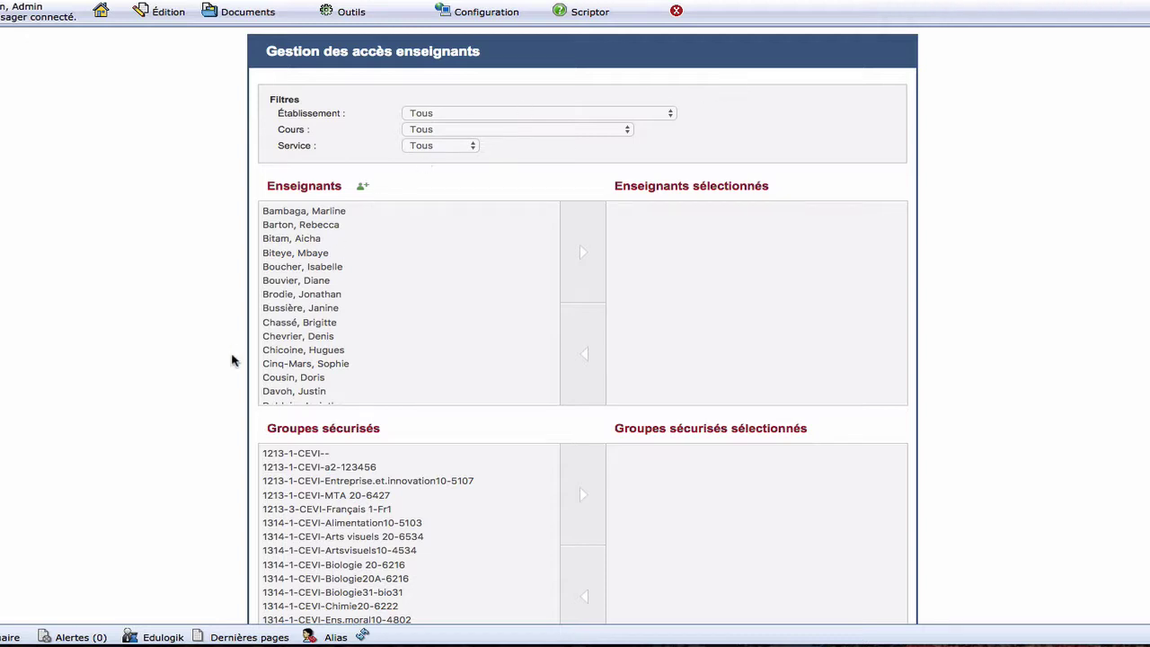
# Open the Edulogik student access management and add the last two students whose surnames begin with "Cl" to the selected students
pyautogui.click(153, 633)
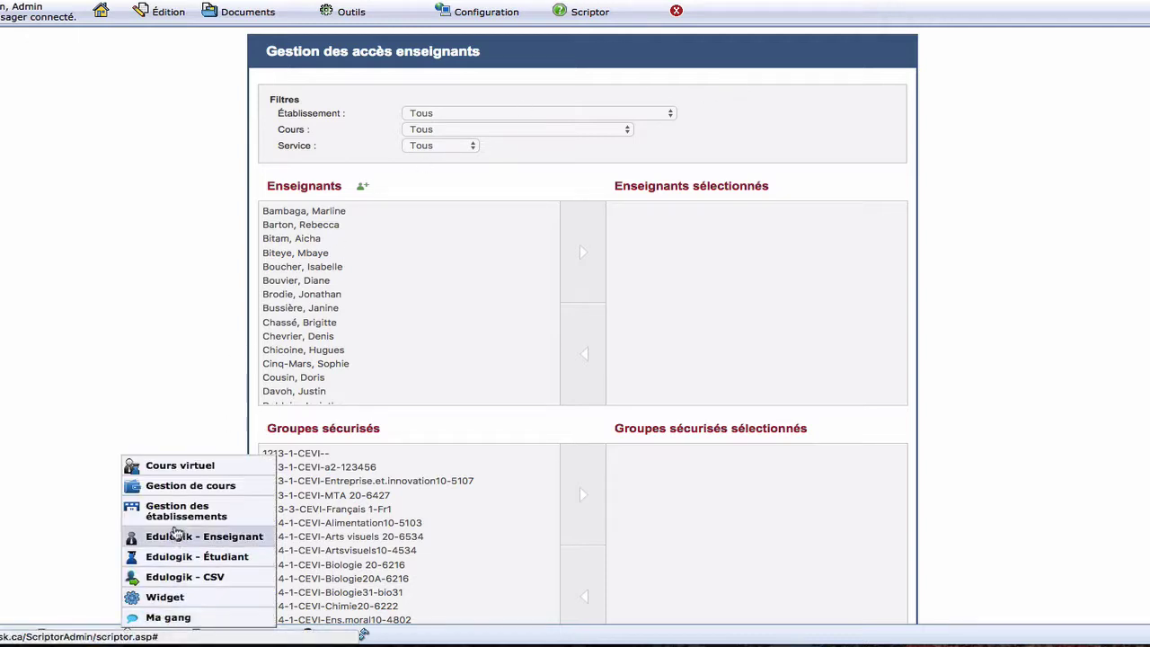
pyautogui.click(194, 562)
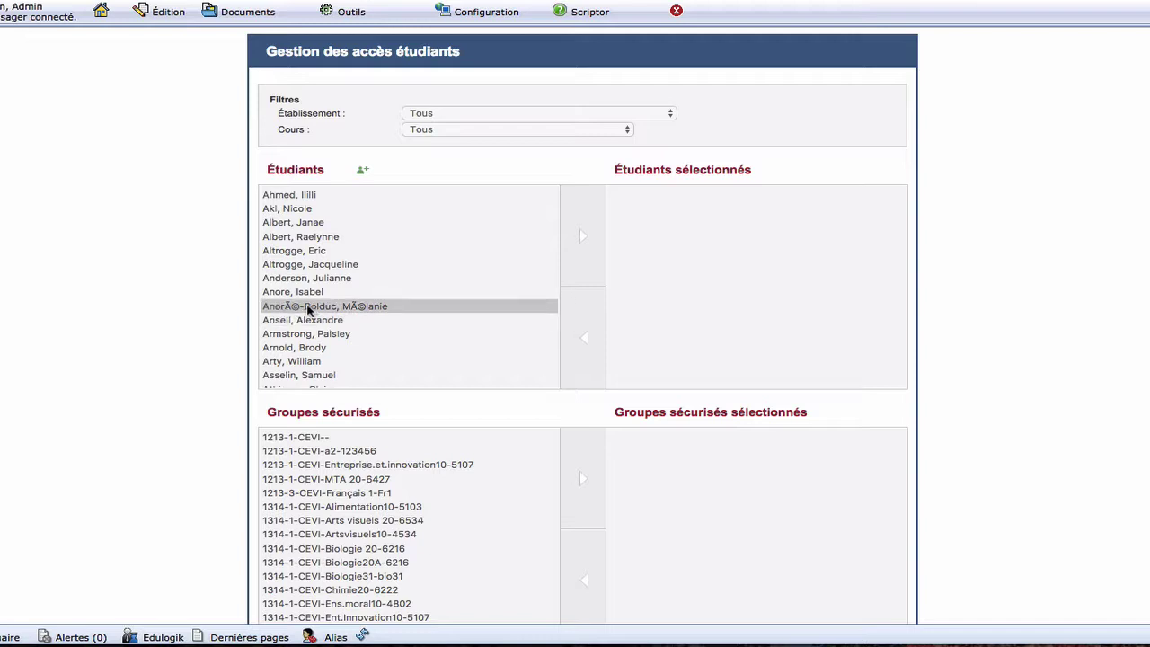
pyautogui.scroll(-3, 307, 309)
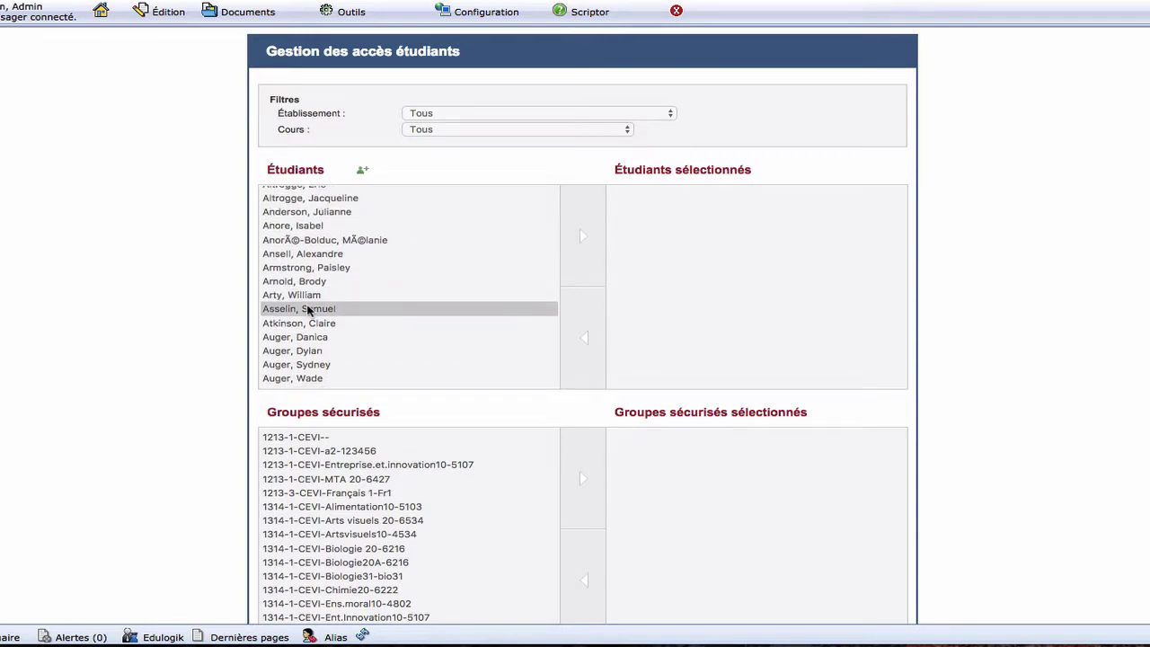
pyautogui.click(307, 309)
pyautogui.write('cl')
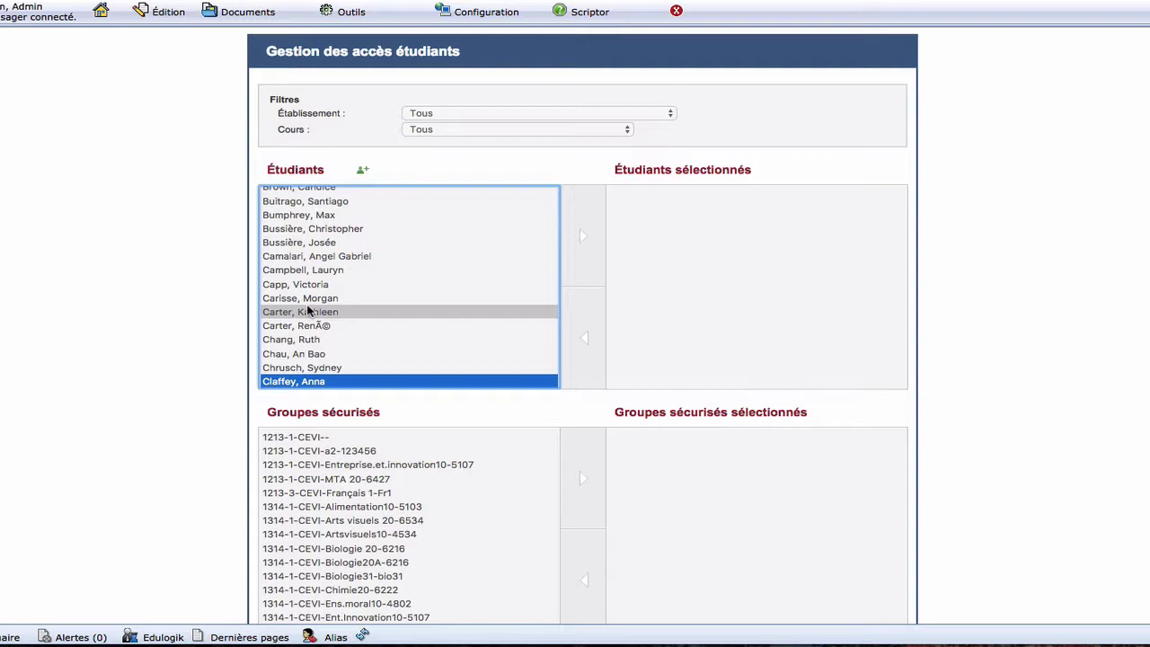
pyautogui.press('Down')
pyautogui.press('Down')
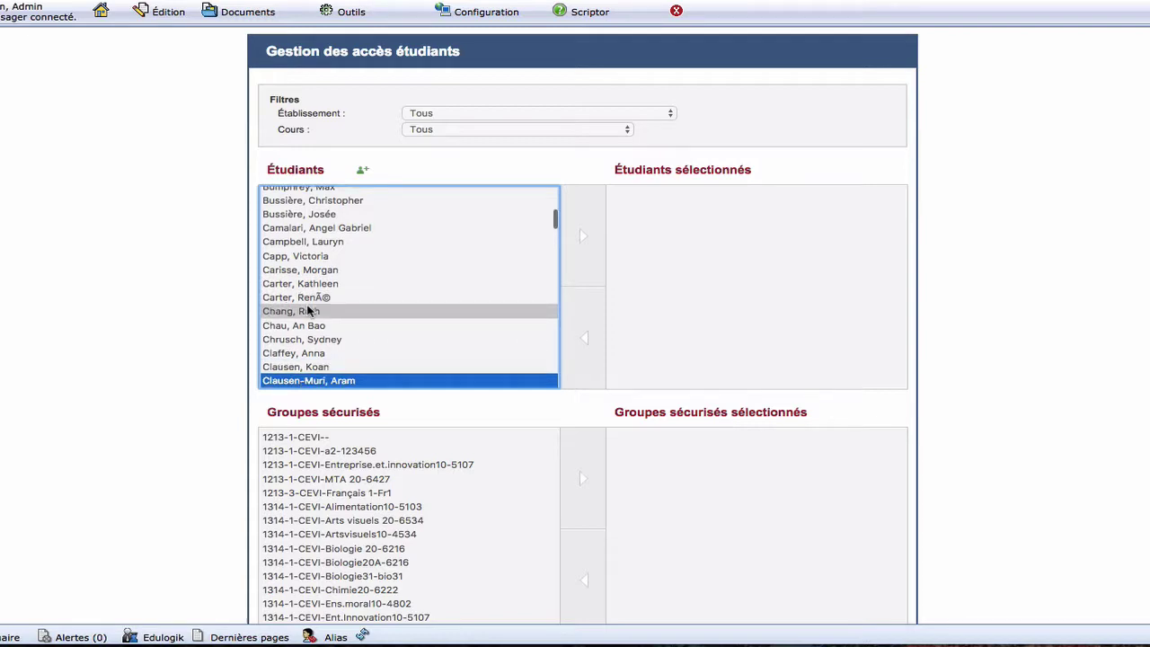
pyautogui.press('Up')
pyautogui.press('Down')
pyautogui.press('Down')
pyautogui.press('Up')
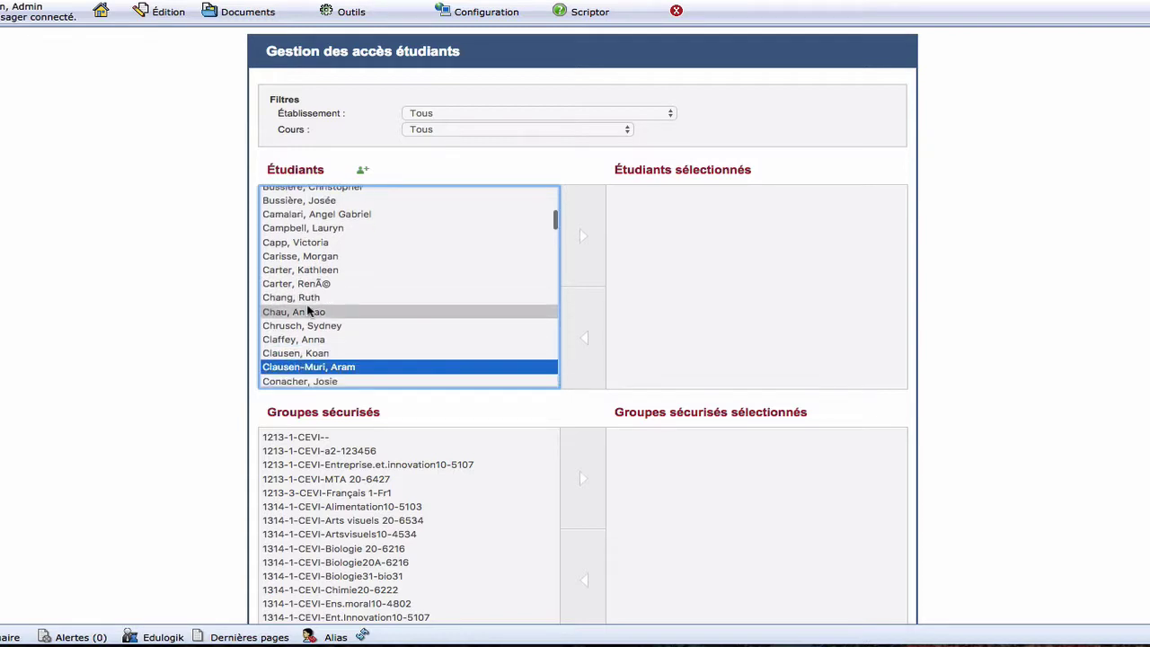
pyautogui.press('Up')
pyautogui.doubleClick(308, 353)
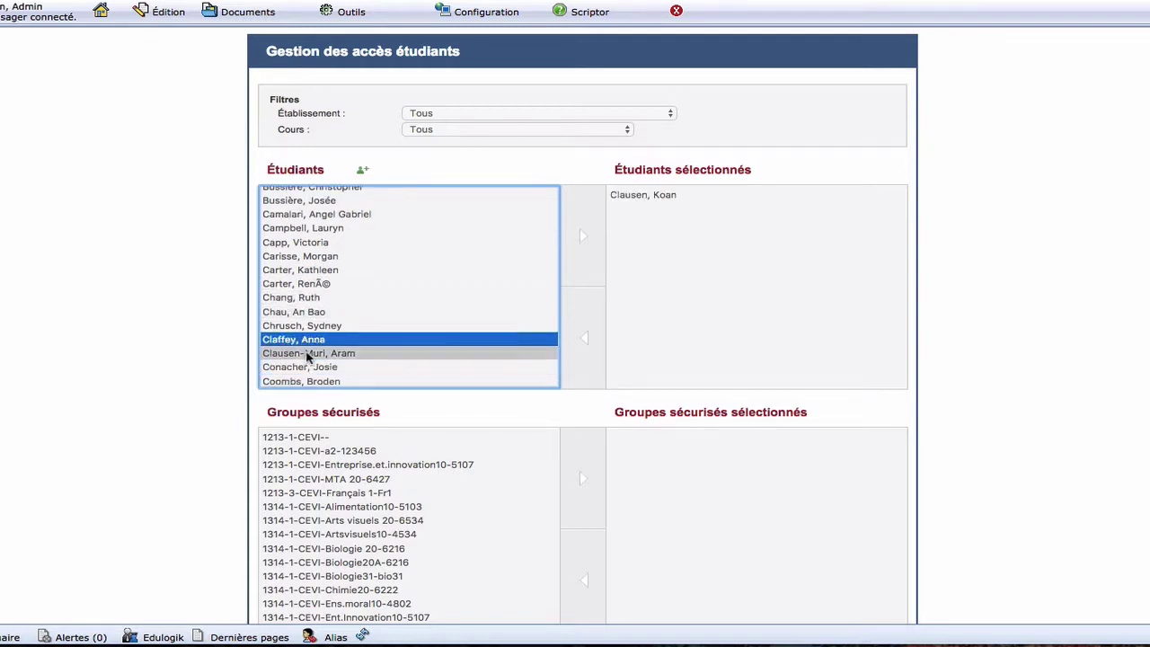
pyautogui.doubleClick(325, 354)
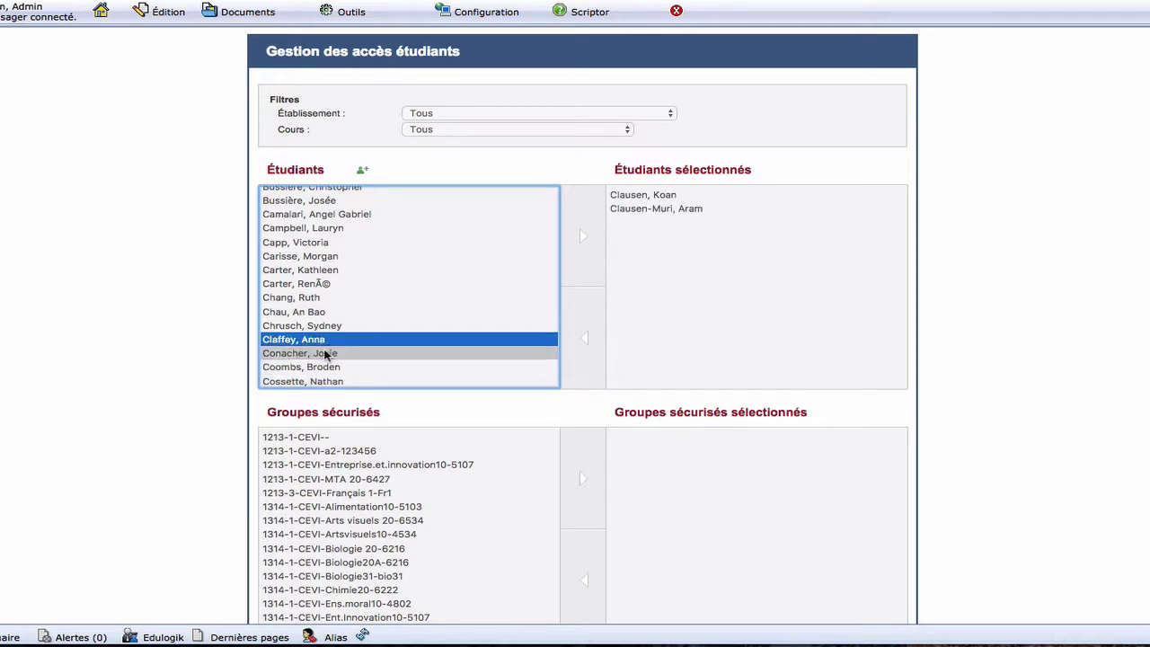
# Add the secure group 1718-1-CEVI-Philosophie20-12345 to the selected secure groups for the two students
pyautogui.scroll(-4, 144, 380)
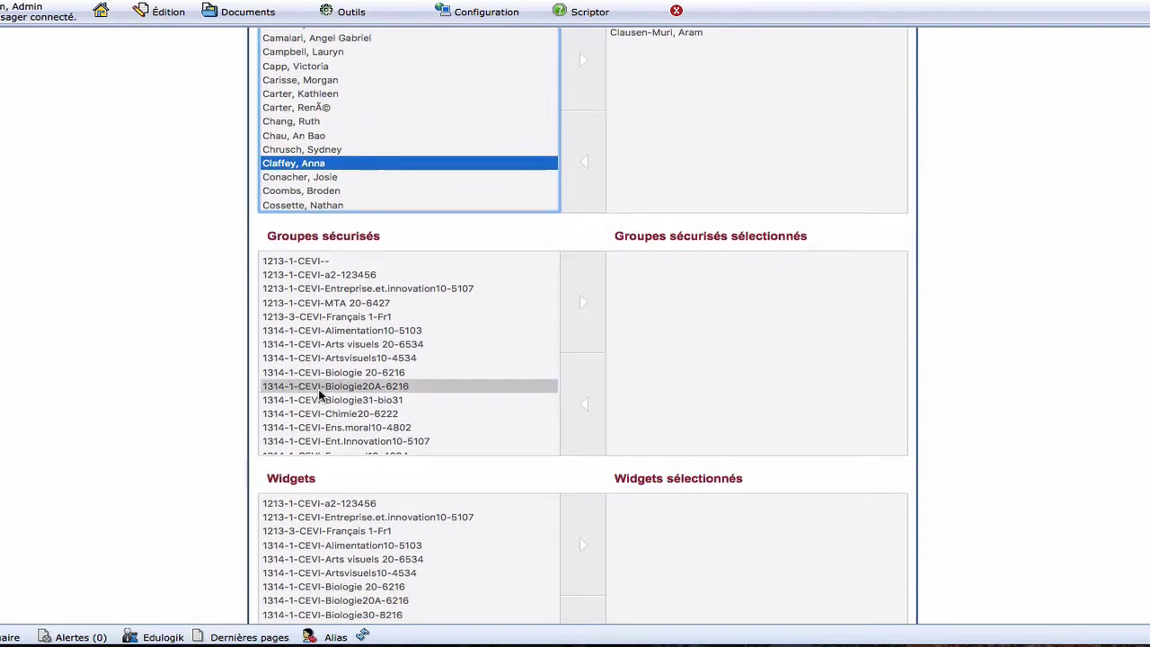
pyautogui.click(320, 389)
pyautogui.press('Down')
pyautogui.press('End')
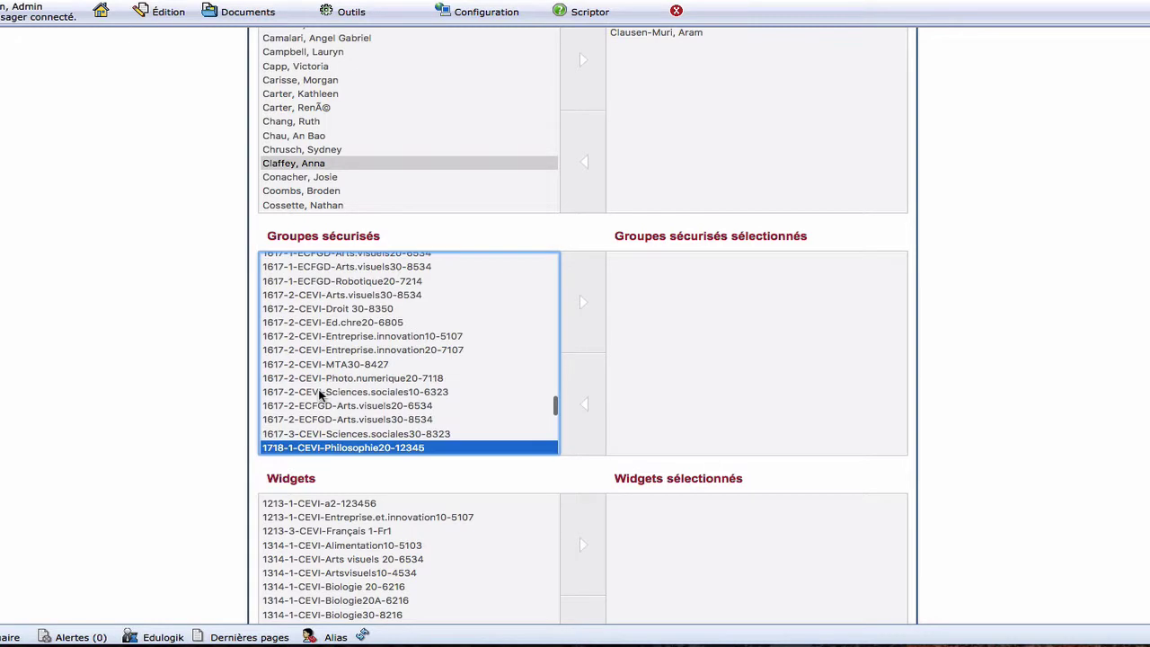
pyautogui.doubleClick(379, 446)
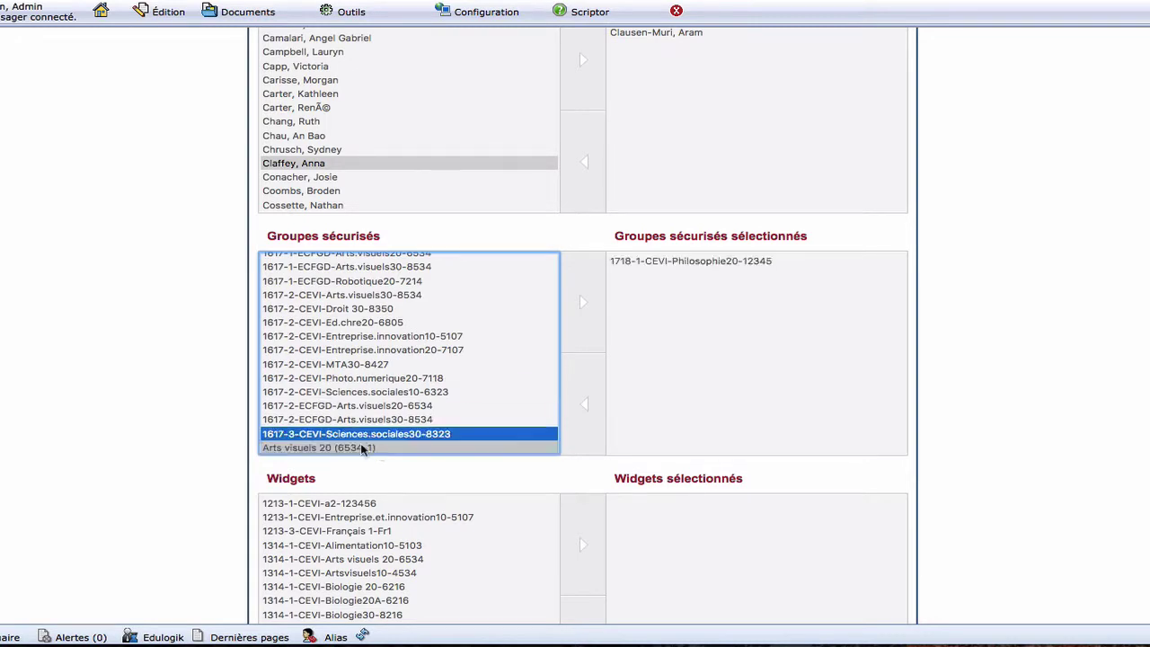
# Add the widget 1718-1-CEVI-Philosophie20-12345 to the selected widgets for the two students
pyautogui.scroll(-3, 352, 468)
pyautogui.click(381, 487)
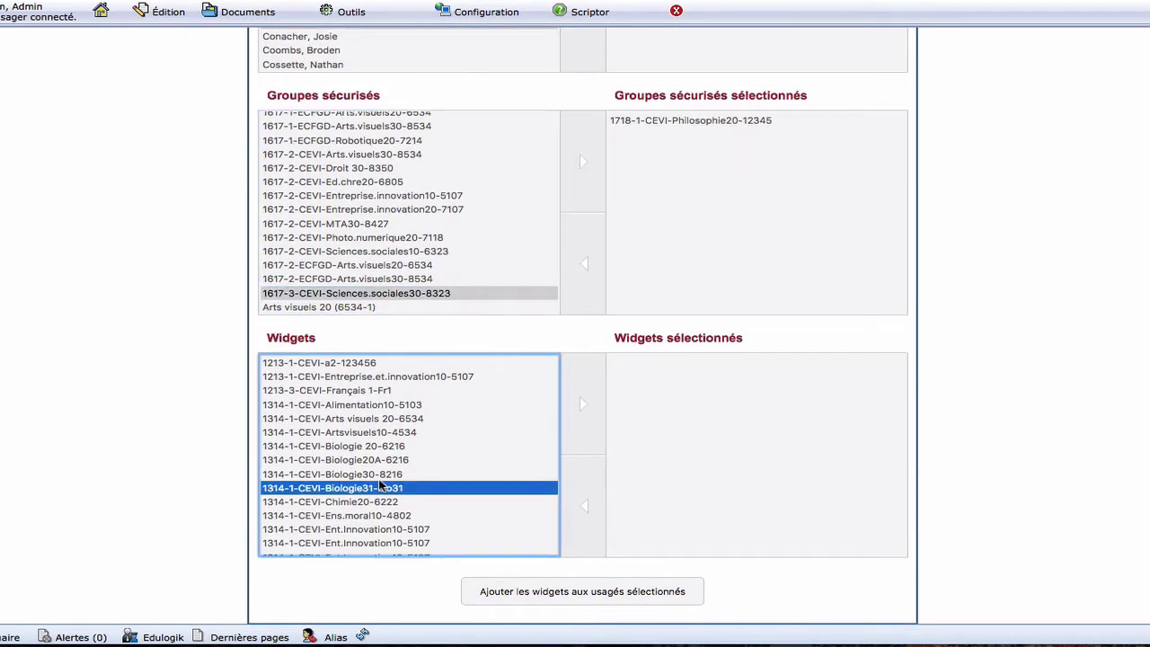
pyautogui.press('End')
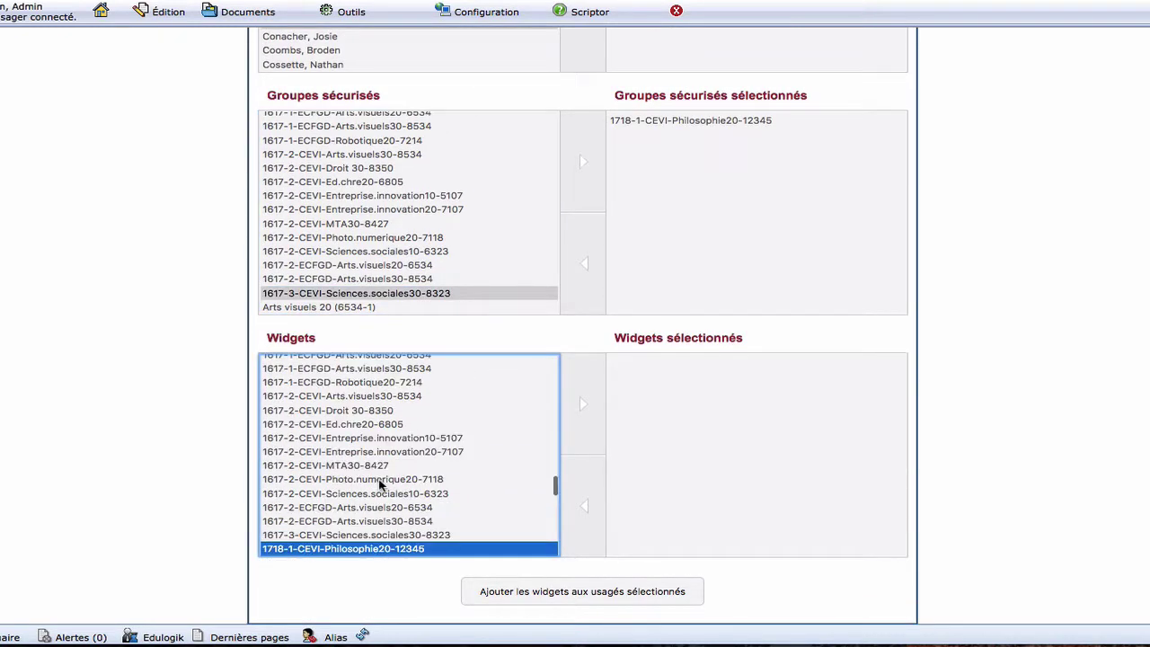
pyautogui.doubleClick(353, 549)
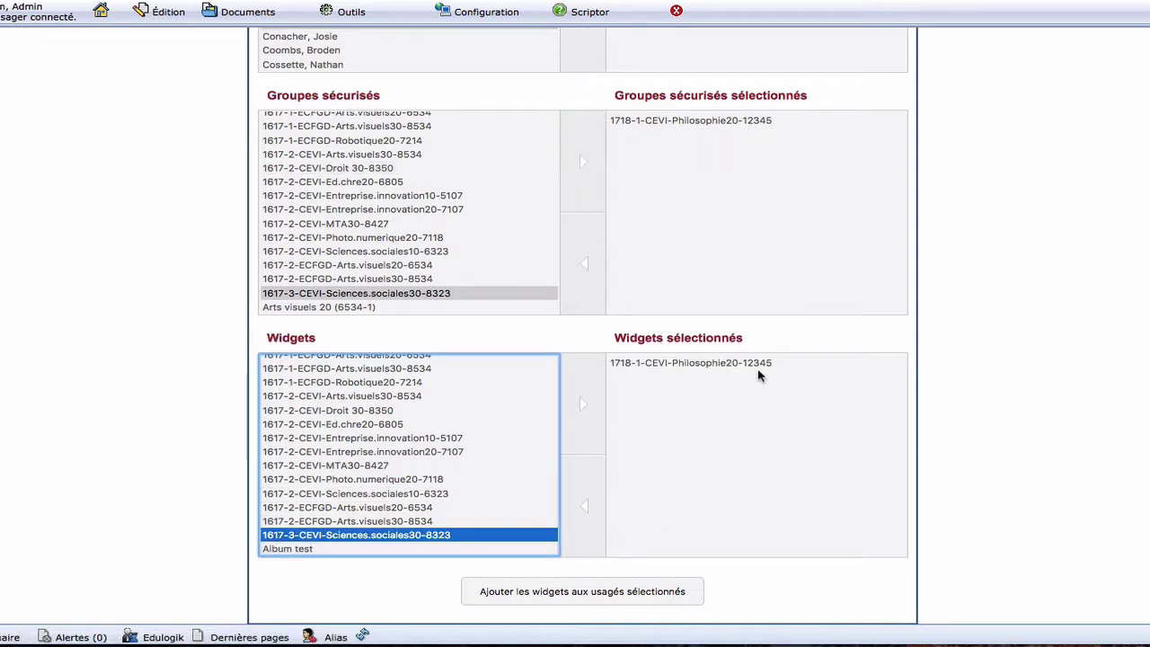
# Review the student, group and widget selections, assign the widget to the selected students and dismiss the confirmation message
pyautogui.scroll(5, 1013, 183)
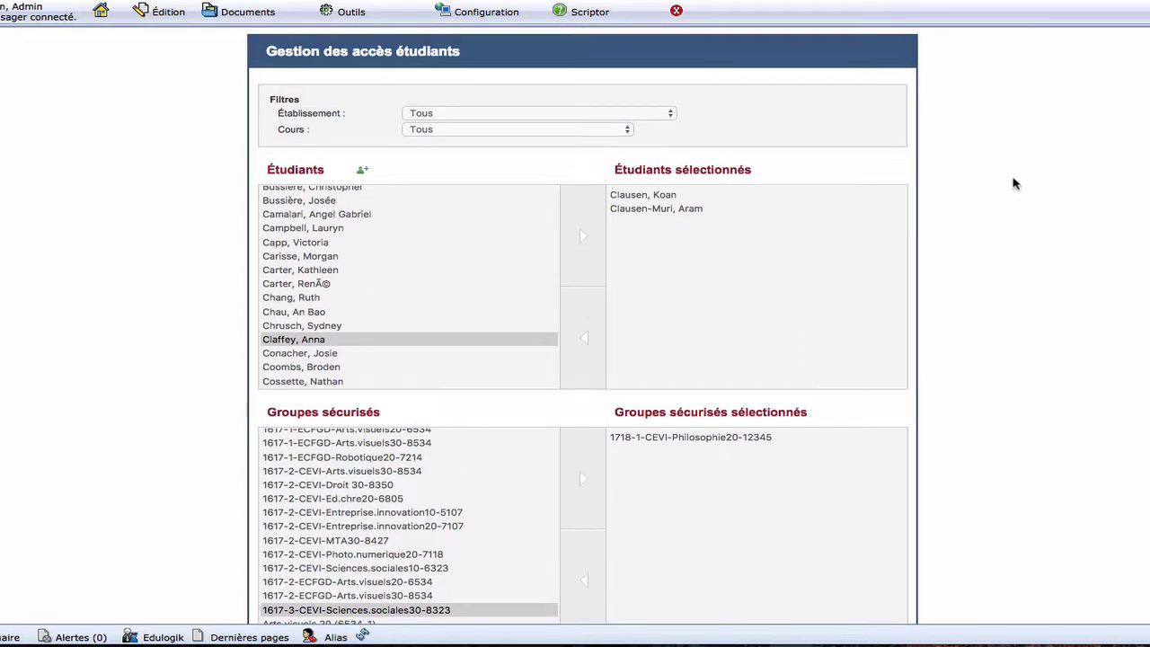
pyautogui.scroll(-5, 1014, 183)
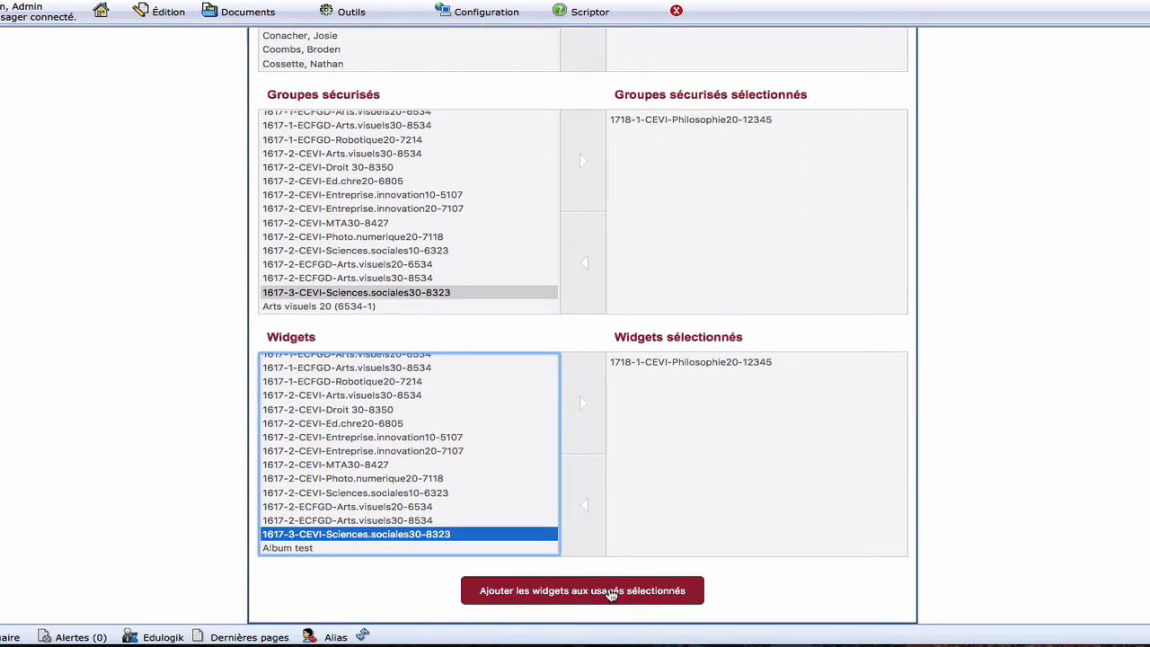
pyautogui.click(610, 593)
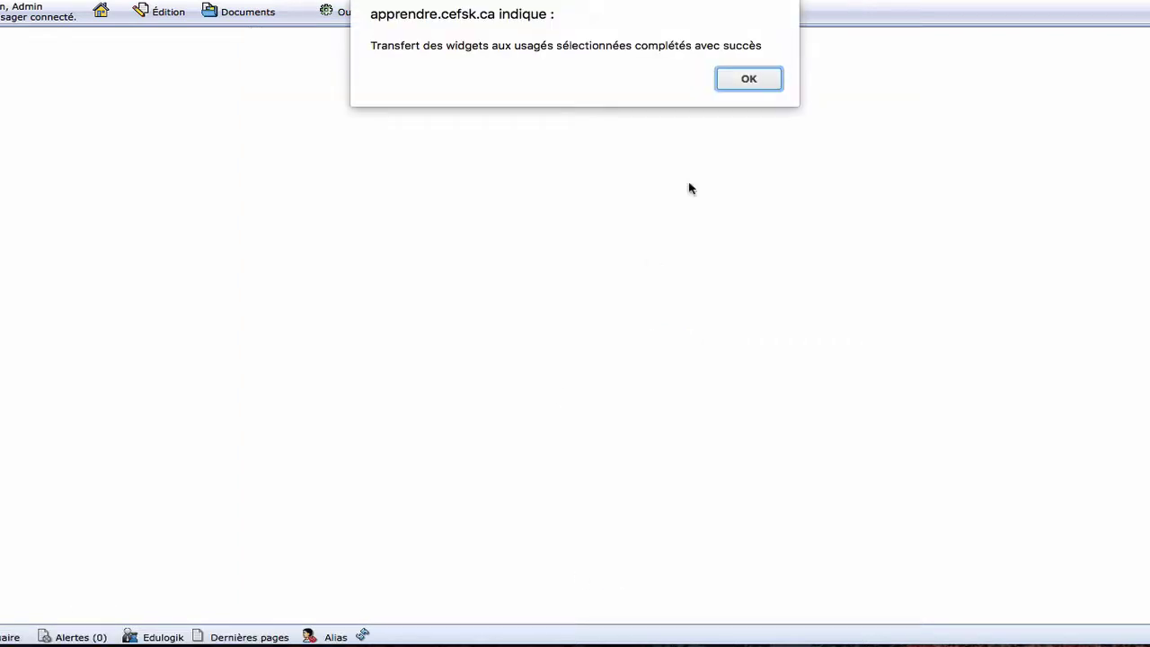
pyautogui.click(756, 78)
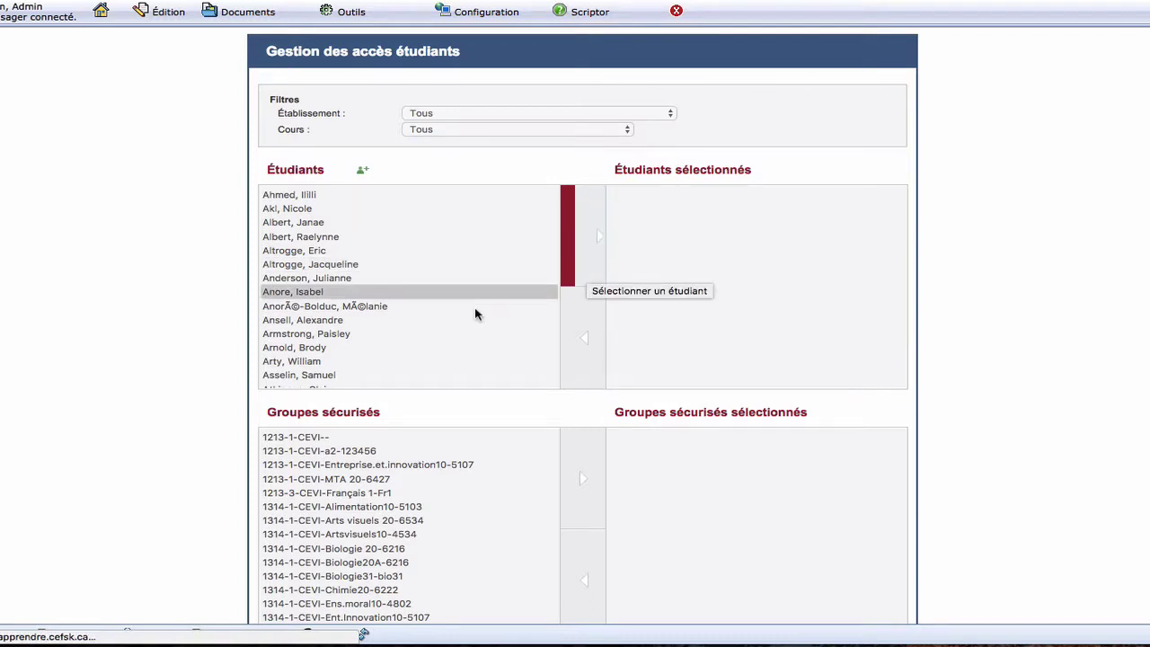
pyautogui.scroll(-2, 475, 460)
pyautogui.scroll(2, 475, 461)
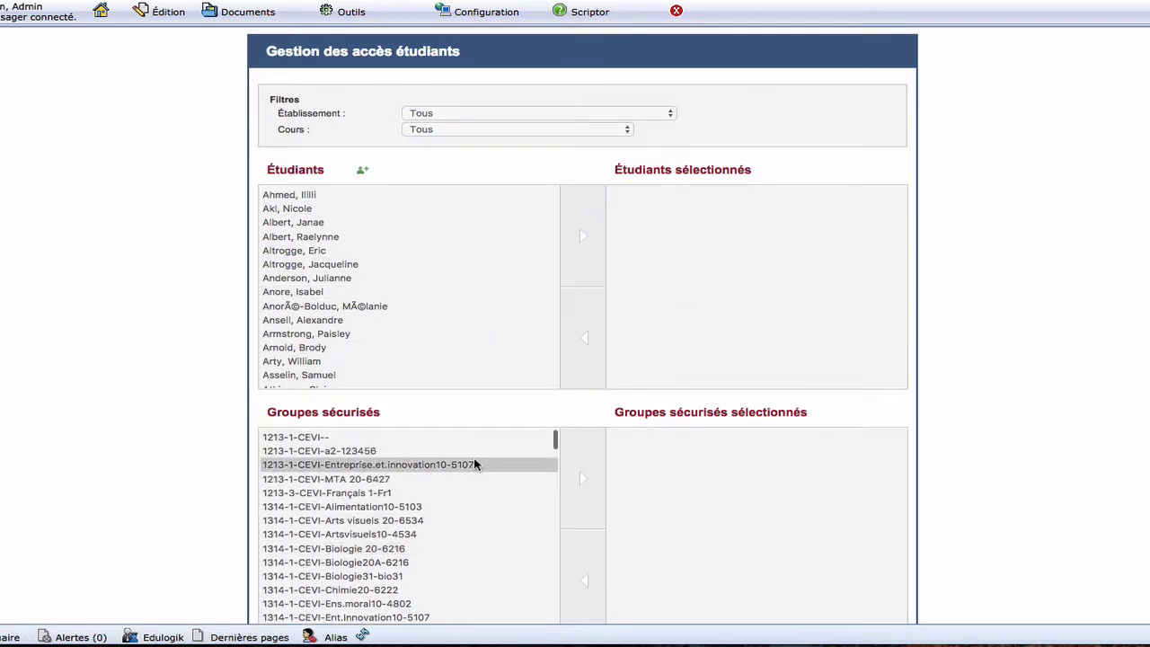